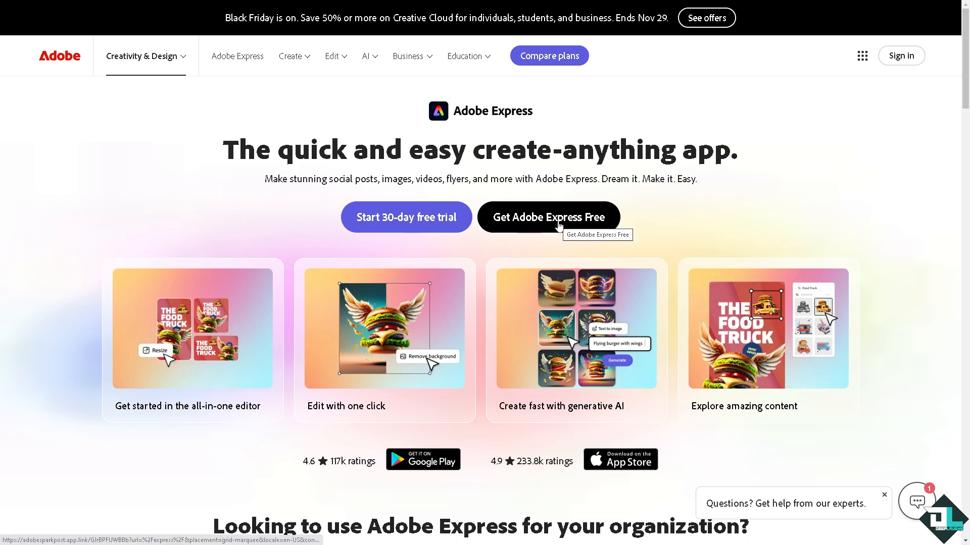
- Get Adobe Express free and sign in to an account
click(559, 222)
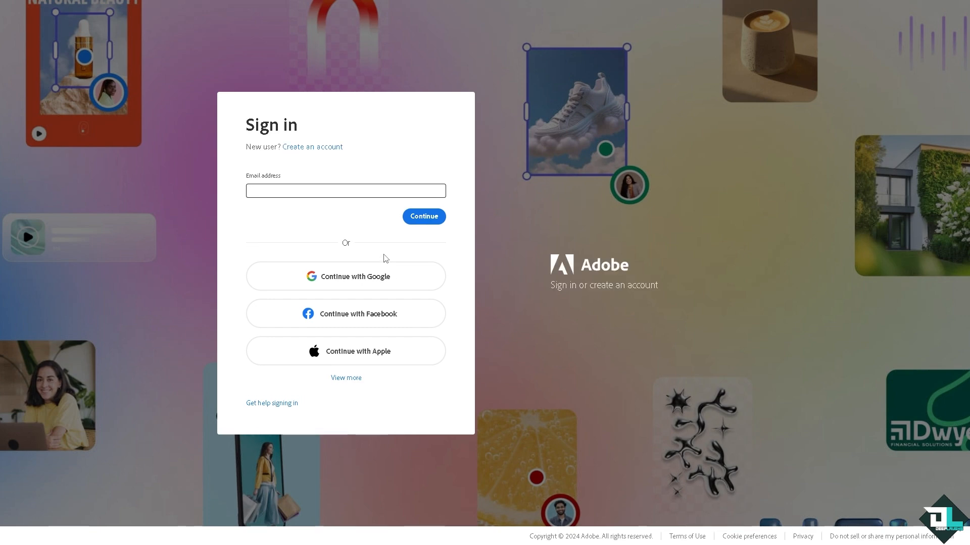
click(359, 374)
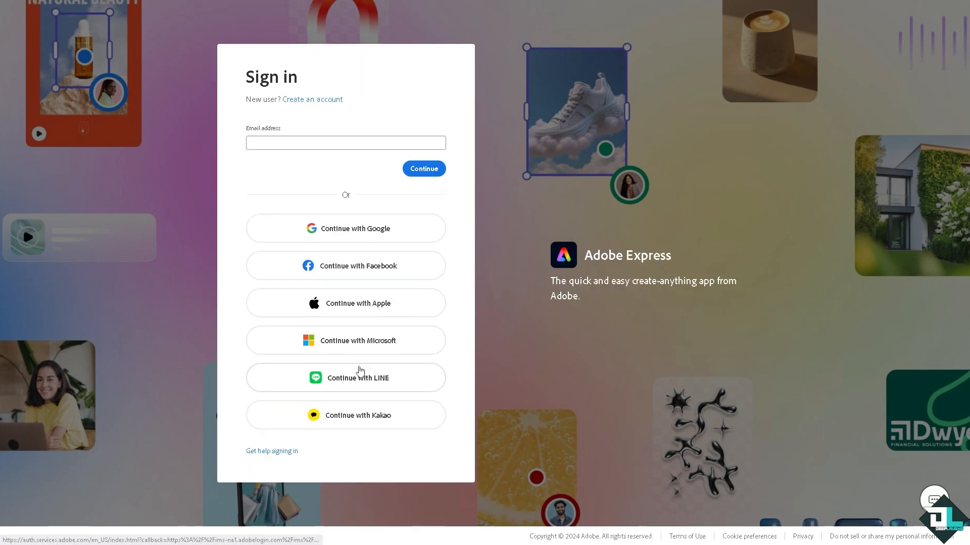
click(331, 101)
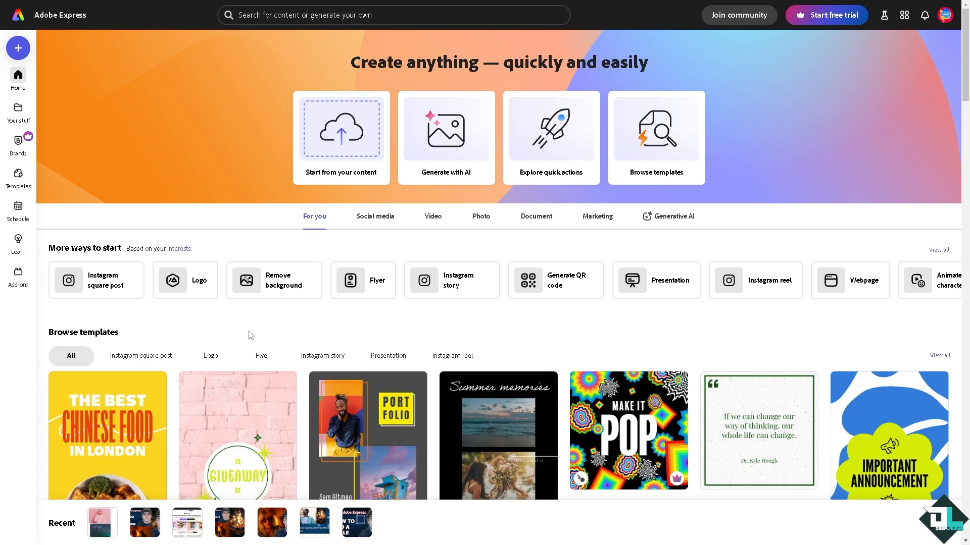
- Open the most recent design from the home page's Recent list
click(22, 180)
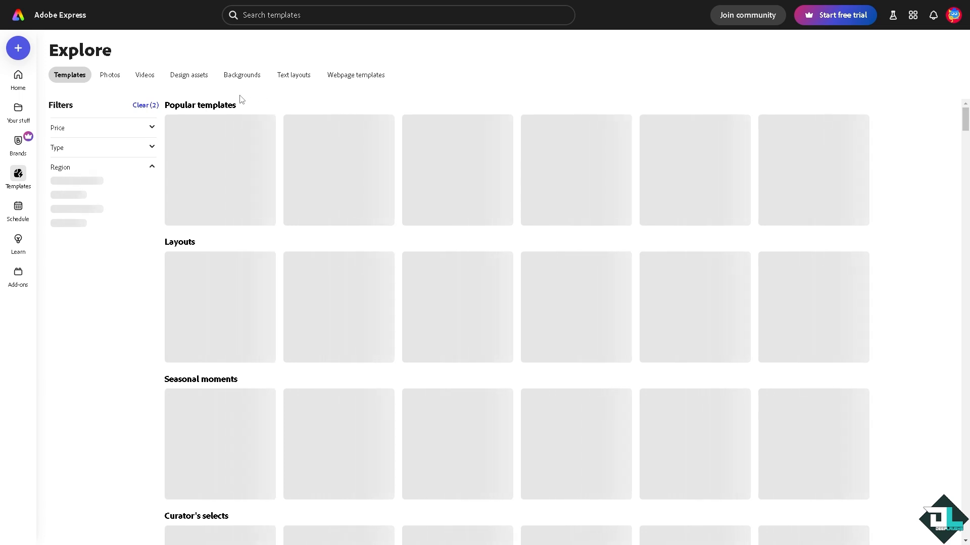
click(23, 85)
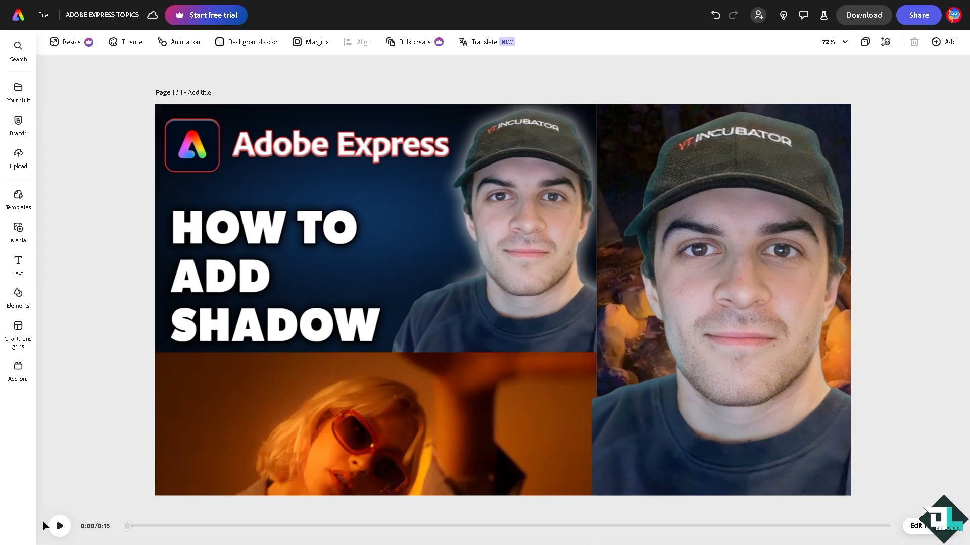
click(59, 526)
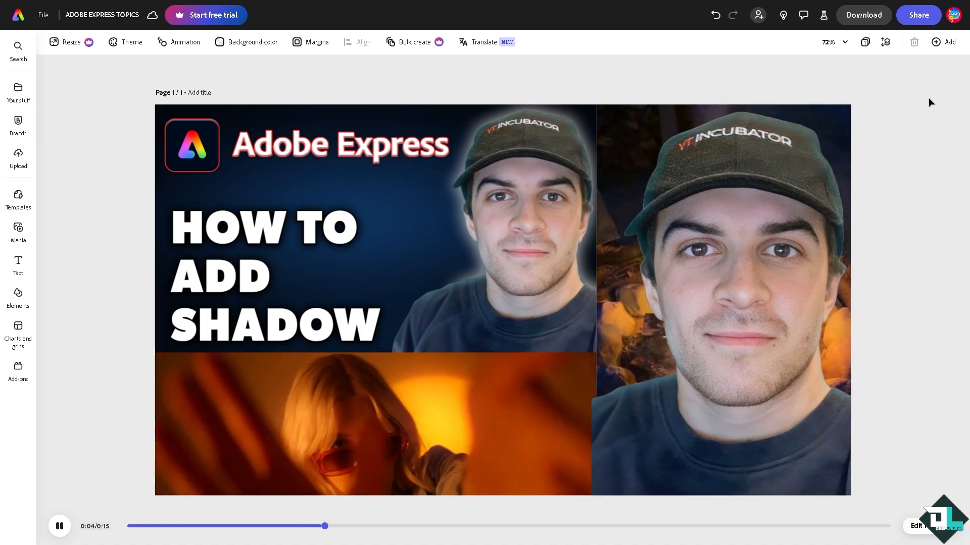
- Add a new blank page of the same size to the design
click(952, 44)
click(951, 43)
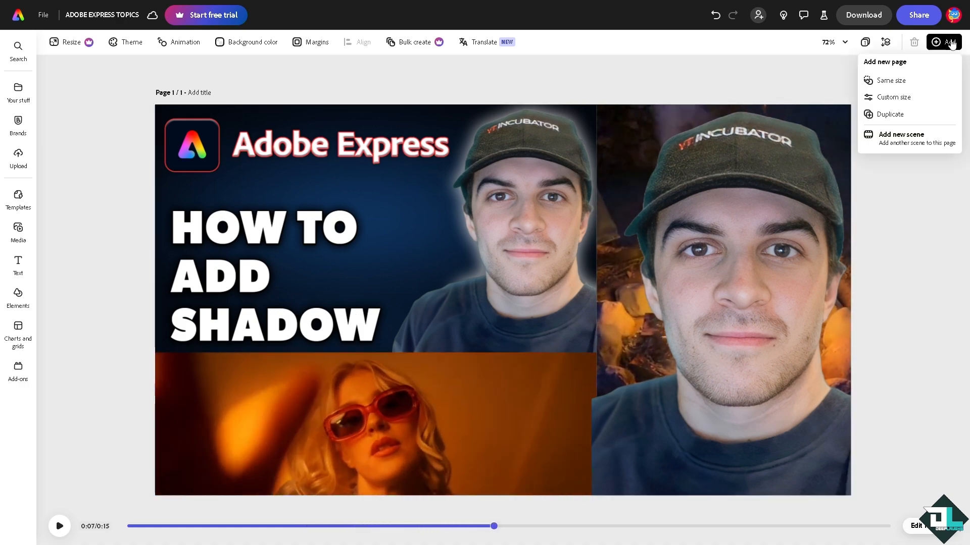
click(915, 86)
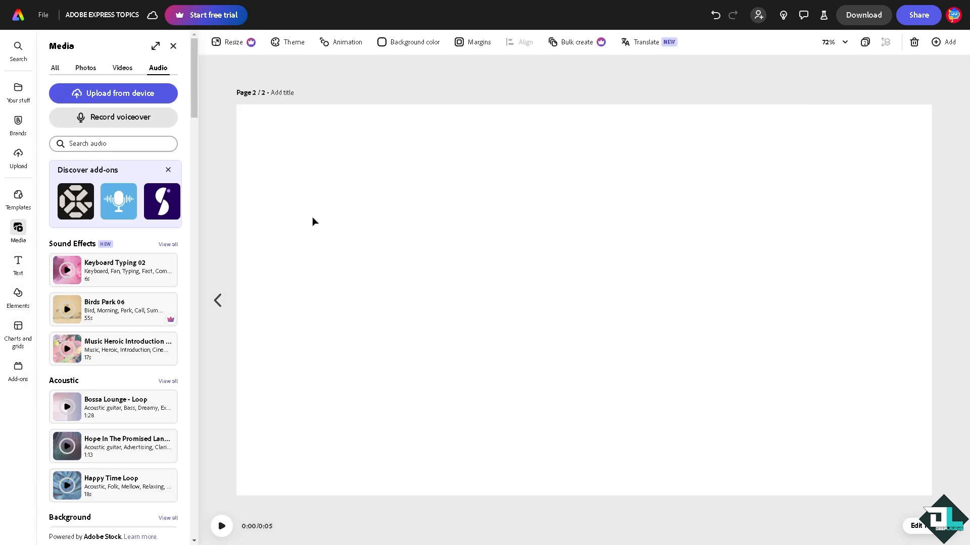
- Insert the recently used photo of the pink-haired woman and scale it down to about a third of the page
click(86, 68)
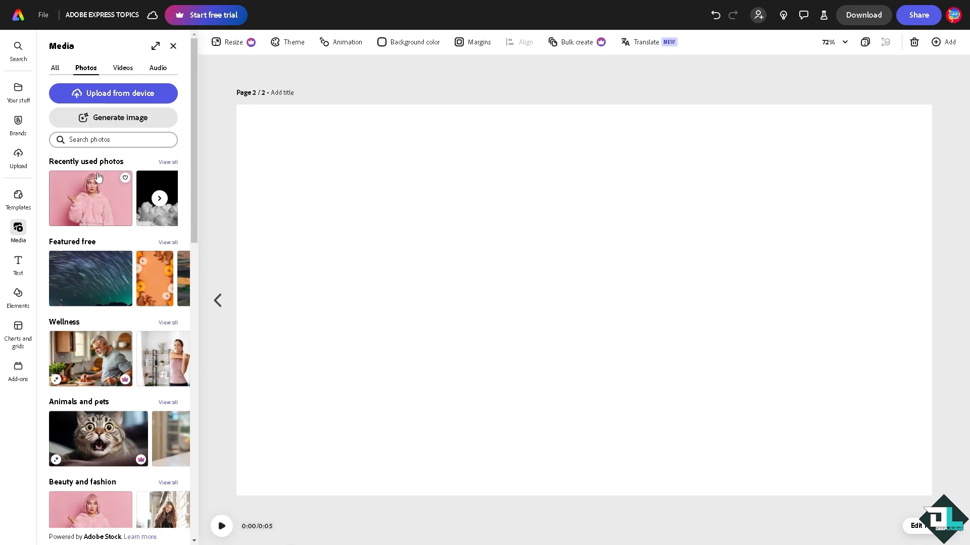
click(97, 175)
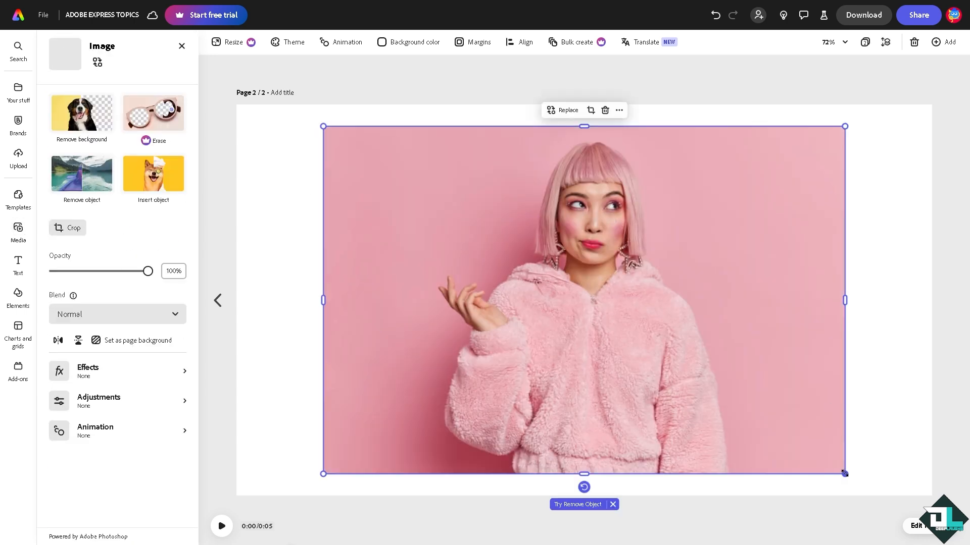
drag(845, 473, 570, 290)
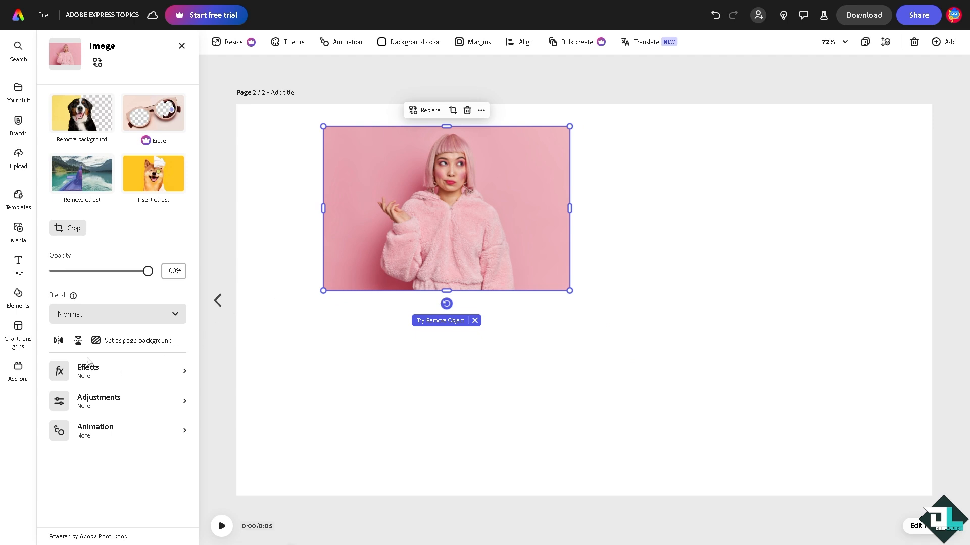
- Paste a duplicate of the photo, offset it, and apply the Grayscale effect to the copy
click(107, 378)
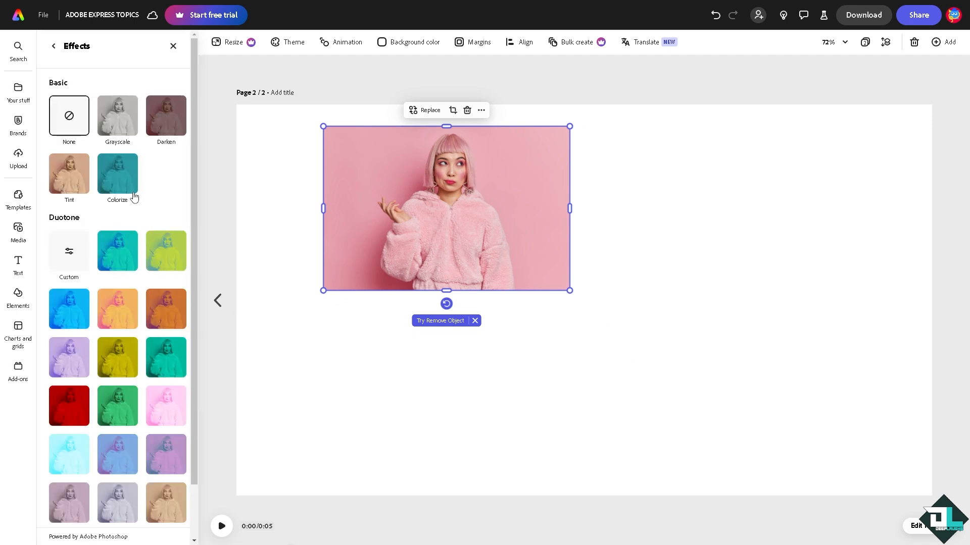
scroll(144, 247, down, 2)
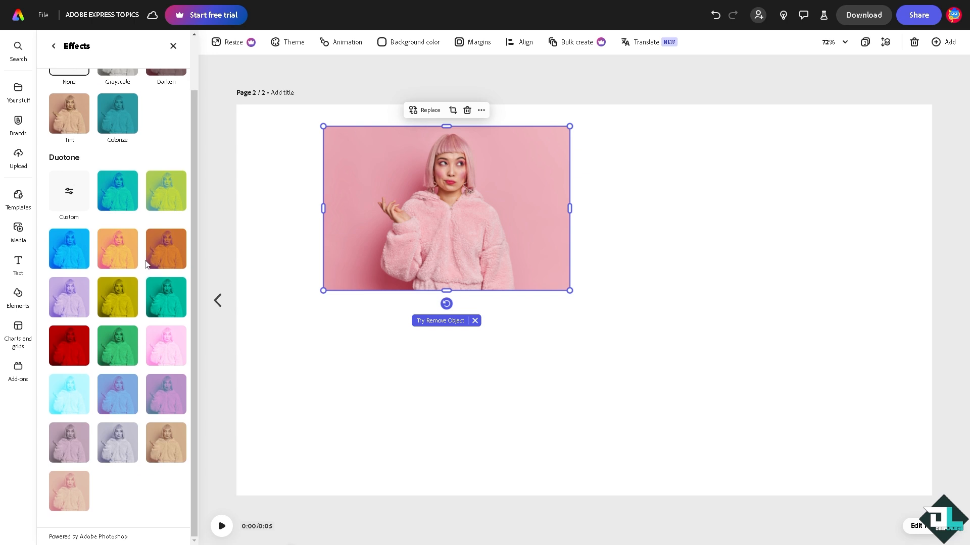
scroll(146, 266, up, 2)
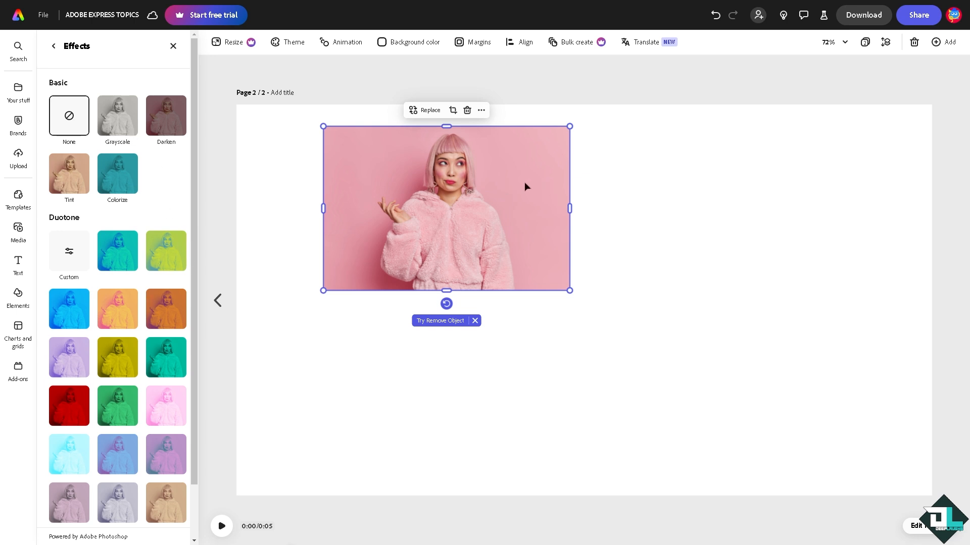
key(ctrl+v)
drag(473, 212, 542, 200)
click(96, 376)
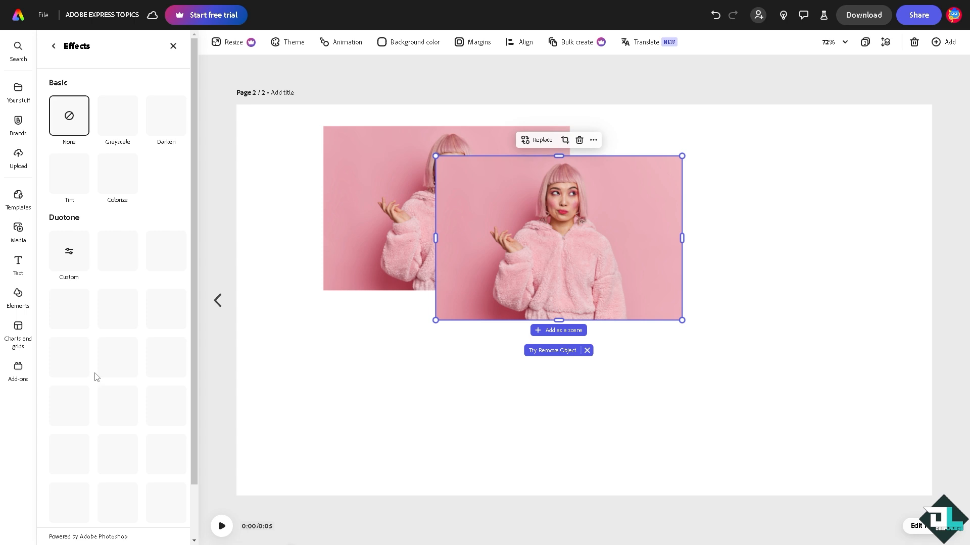
click(120, 125)
- Send the grayscale copy behind the original photo and offset it slightly down and right
drag(522, 190, 604, 192)
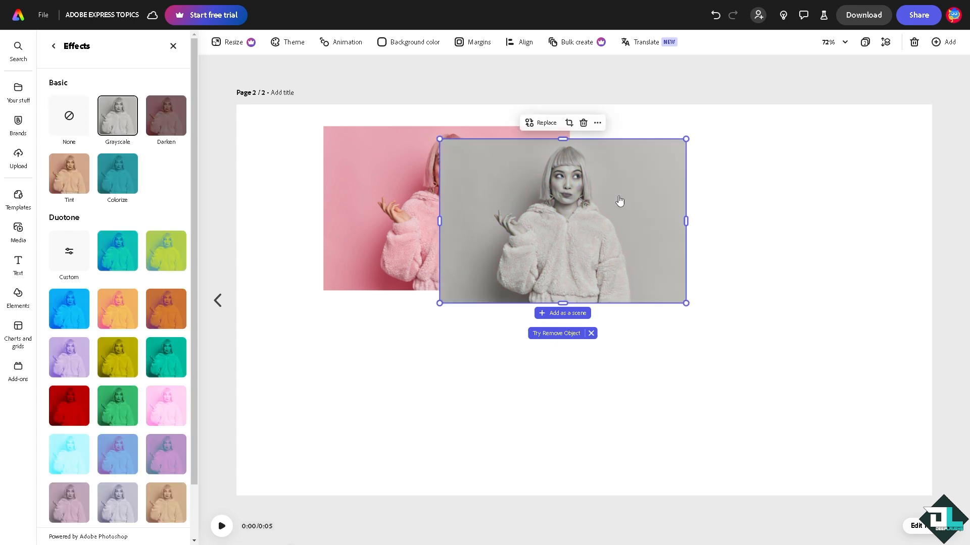
right_click(602, 194)
click(686, 331)
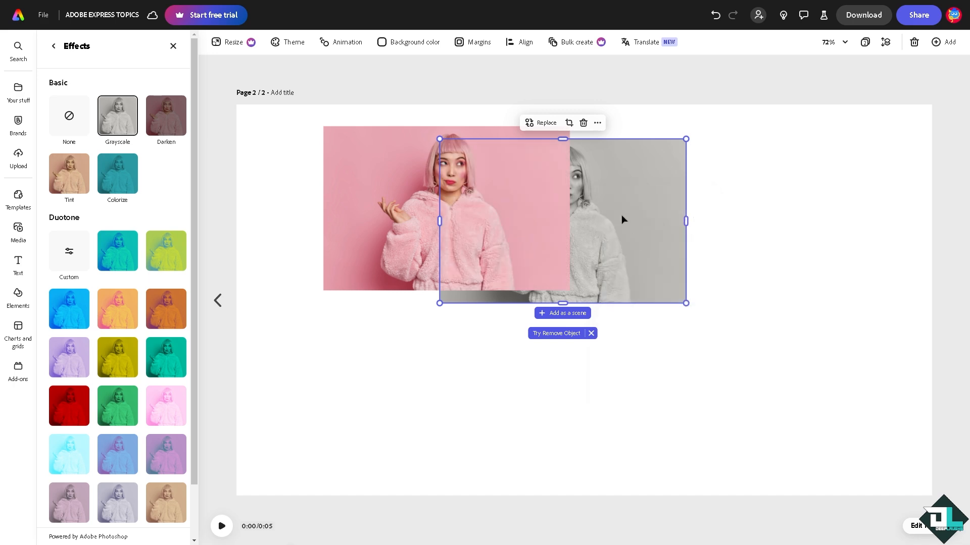
drag(621, 217, 508, 198)
click(527, 186)
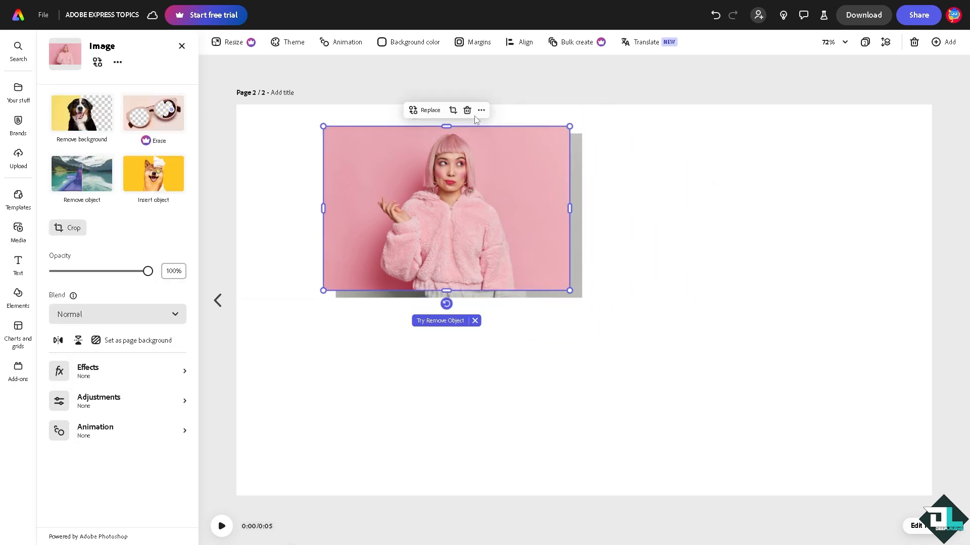
drag(151, 271, 120, 271)
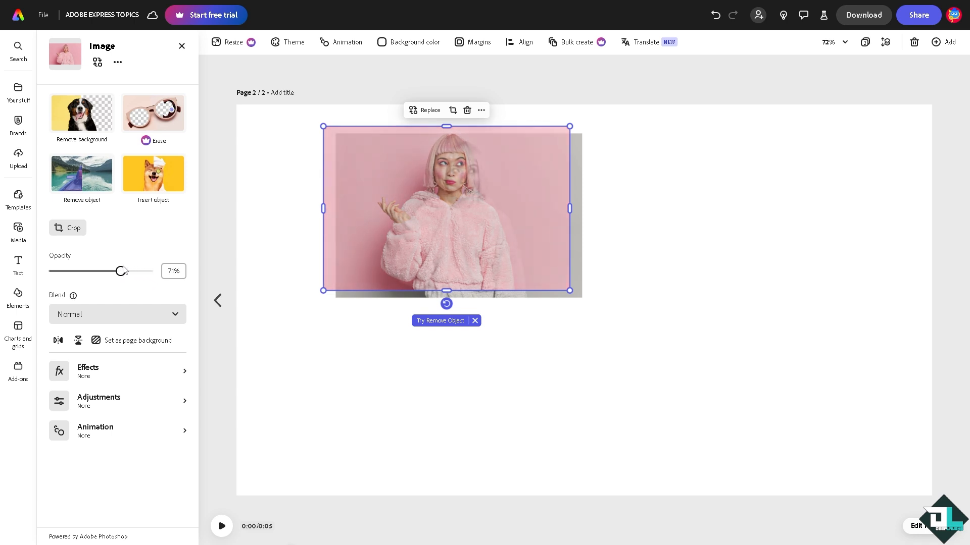
click(572, 242)
mouse_move(572, 242)
mouse_down()
mouse_move(567, 285)
mouse_move(586, 245)
mouse_move(575, 242)
mouse_up()
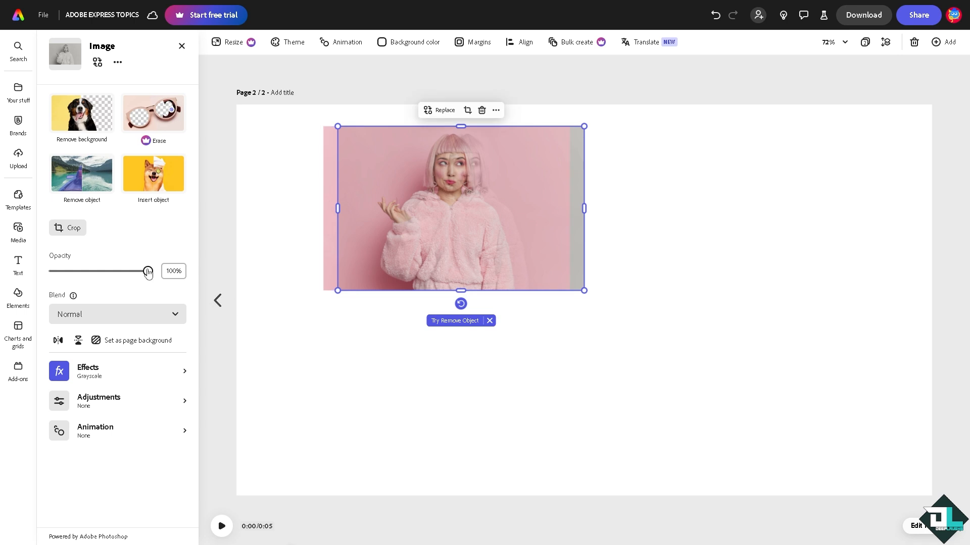
click(376, 222)
drag(129, 277, 157, 277)
- Nudge the grayscale copy behind the photo and set its opacity to 33% as a shadow
drag(579, 217, 571, 226)
drag(148, 271, 85, 271)
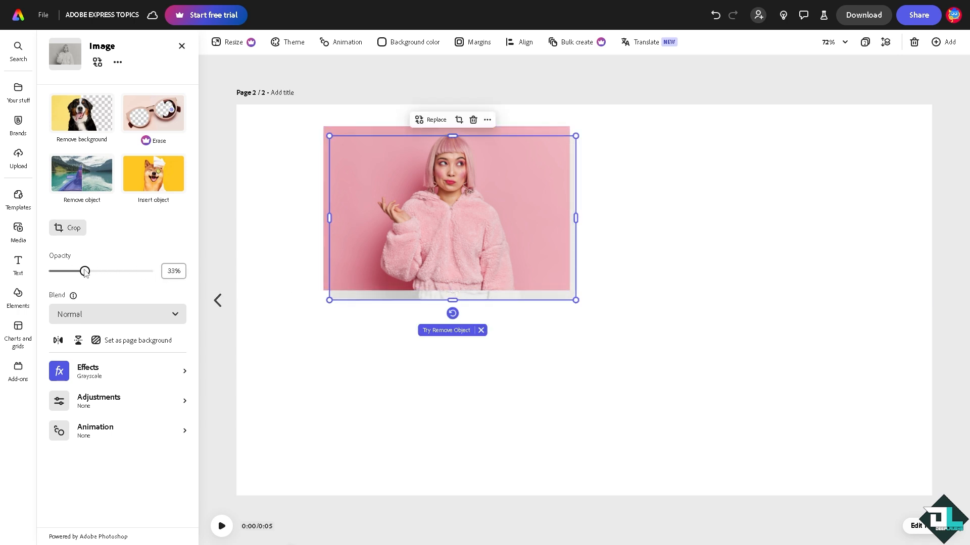
- Add a rounded rectangle with a green border from Elements and move it right of the photos
click(473, 378)
click(18, 231)
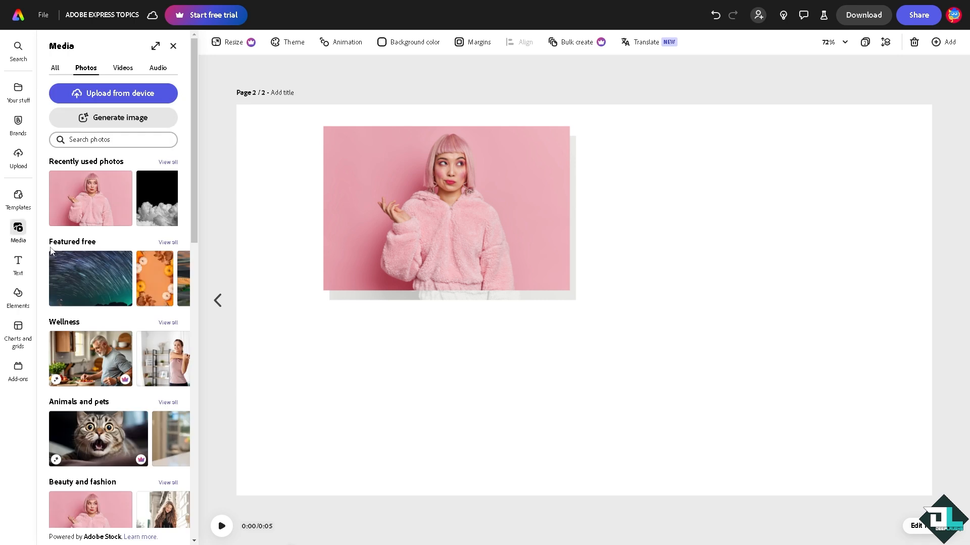
click(18, 296)
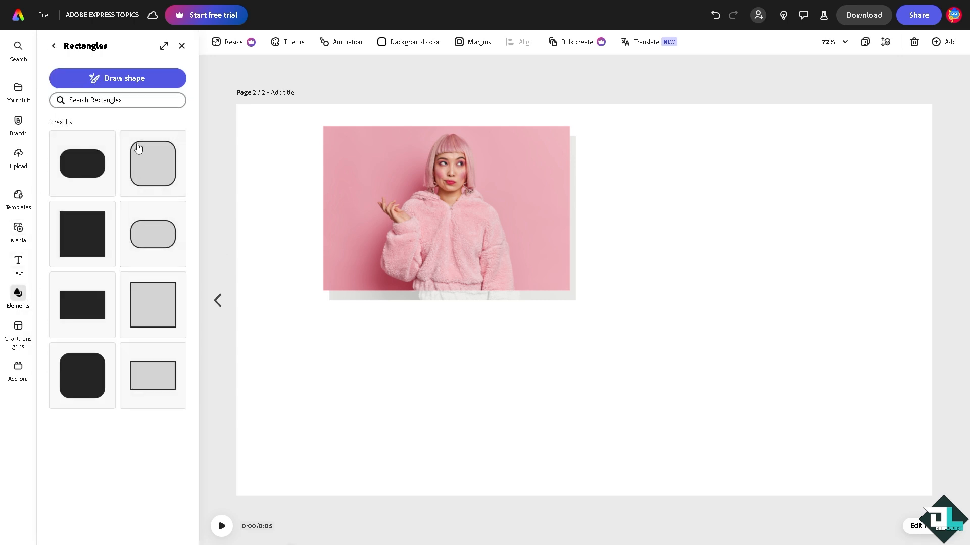
click(147, 160)
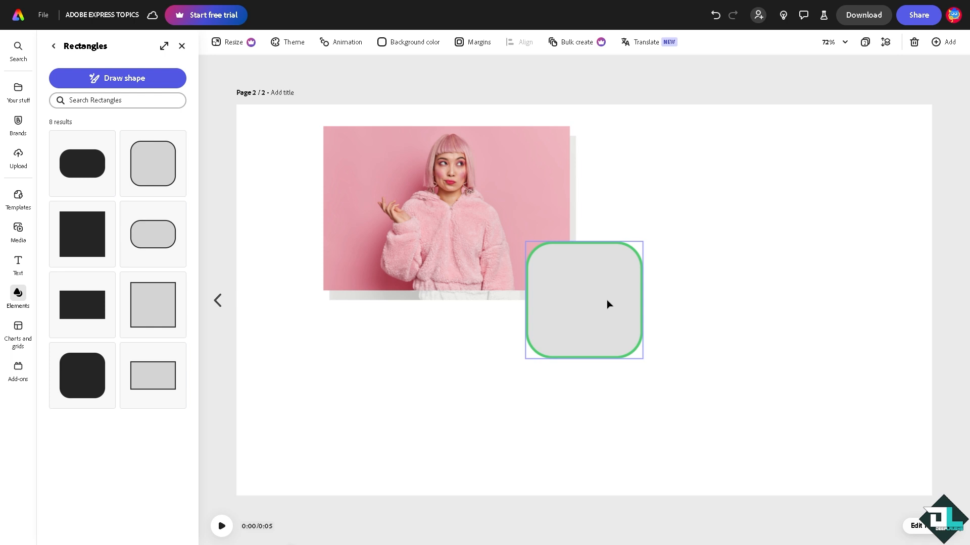
drag(608, 304, 714, 240)
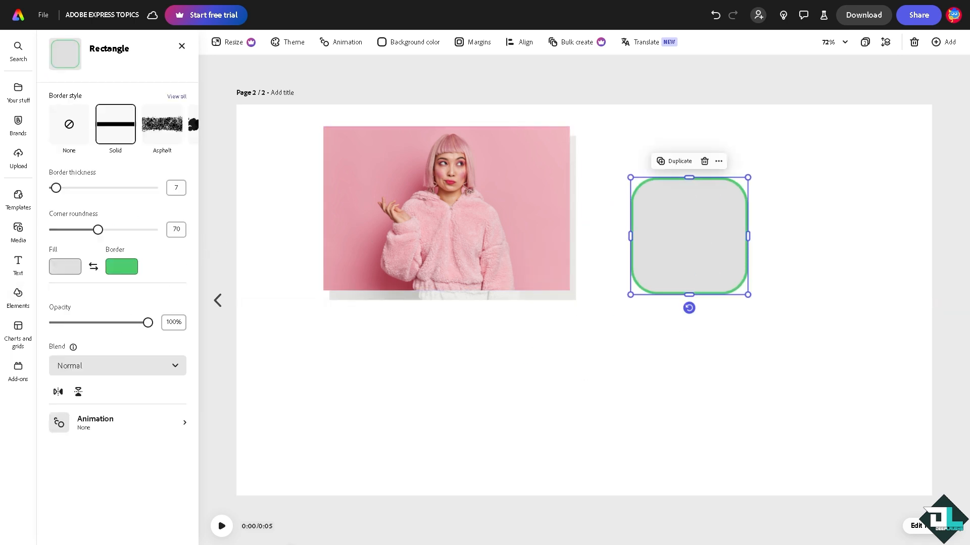
- Try several border styles on the rectangle and settle on Newsprint inker
click(177, 96)
click(69, 155)
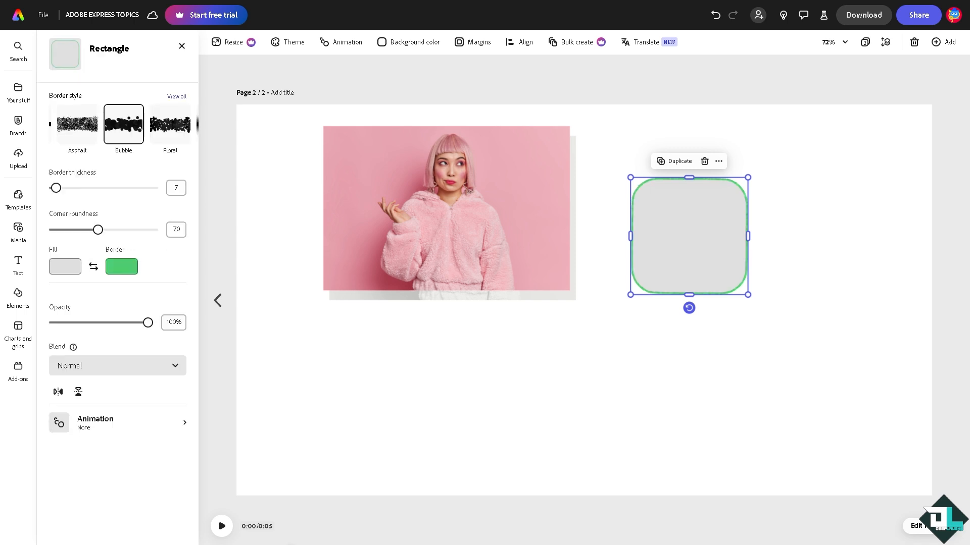
click(178, 96)
click(115, 156)
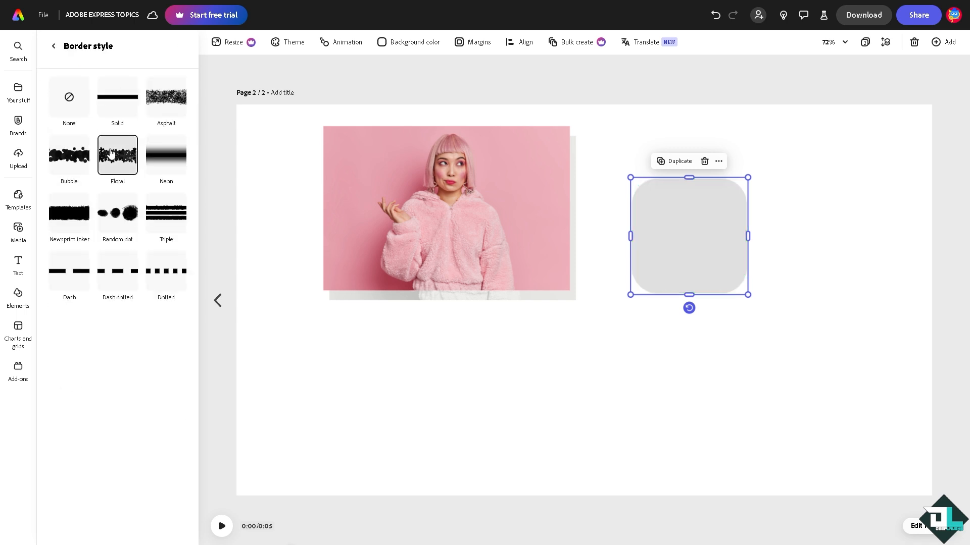
click(75, 162)
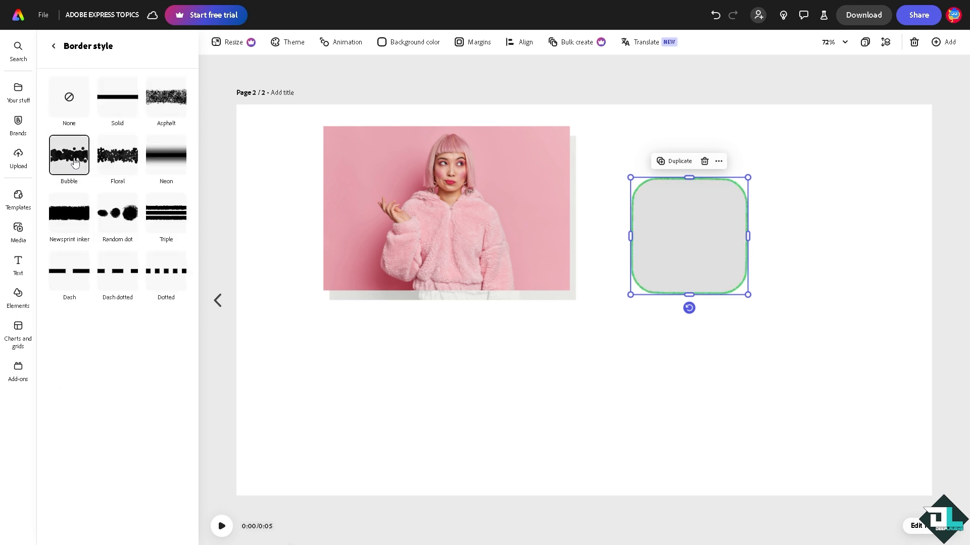
click(125, 224)
click(73, 222)
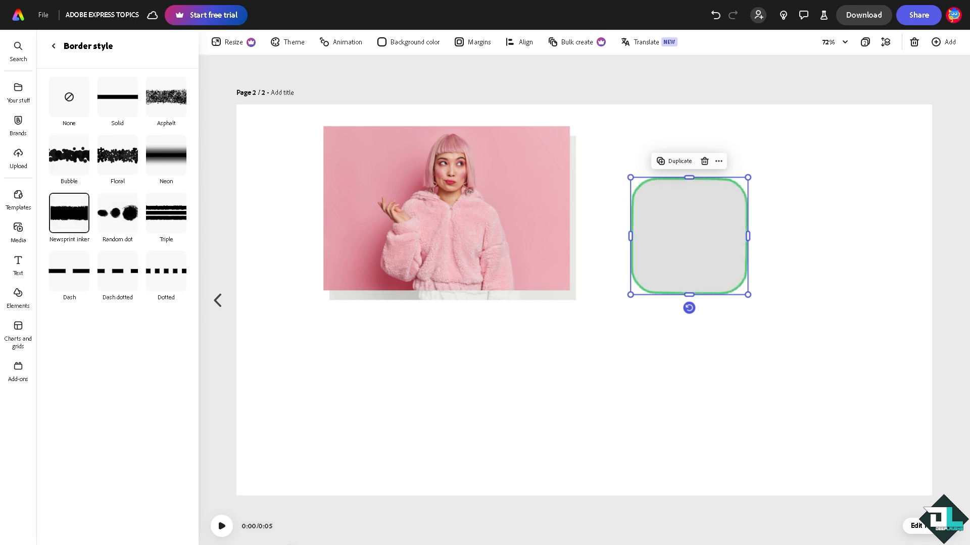
- Move the color photo below the shadow copy and remove its background
drag(363, 197, 405, 286)
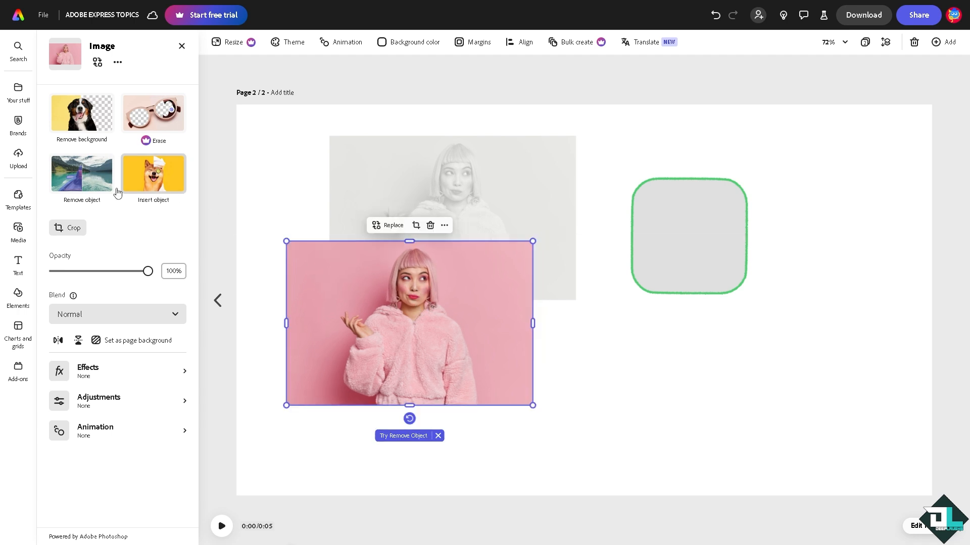
click(71, 125)
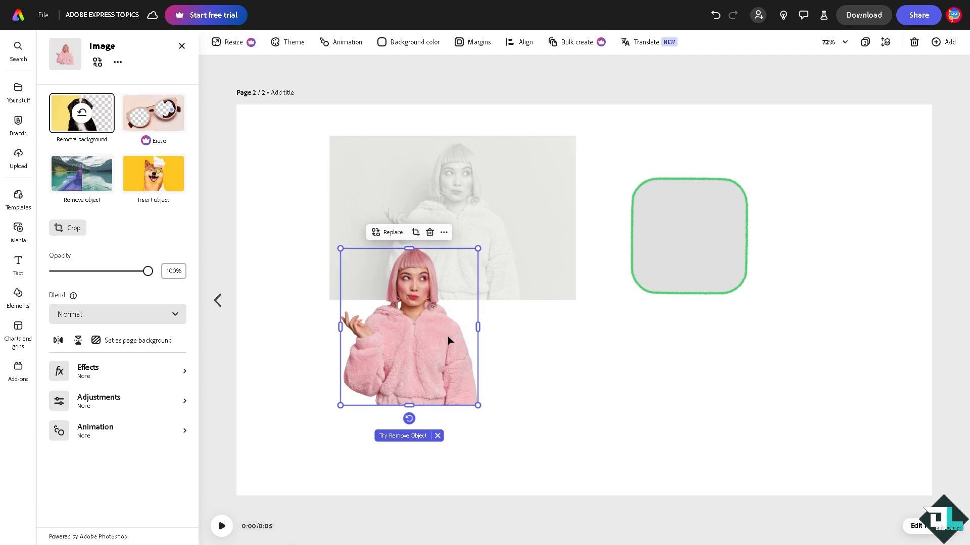
- Enlarge the background-free cutout of the woman and place it over the grayscale shadow image
drag(423, 350, 541, 373)
drag(595, 268, 737, 106)
click(665, 257)
drag(665, 257, 537, 287)
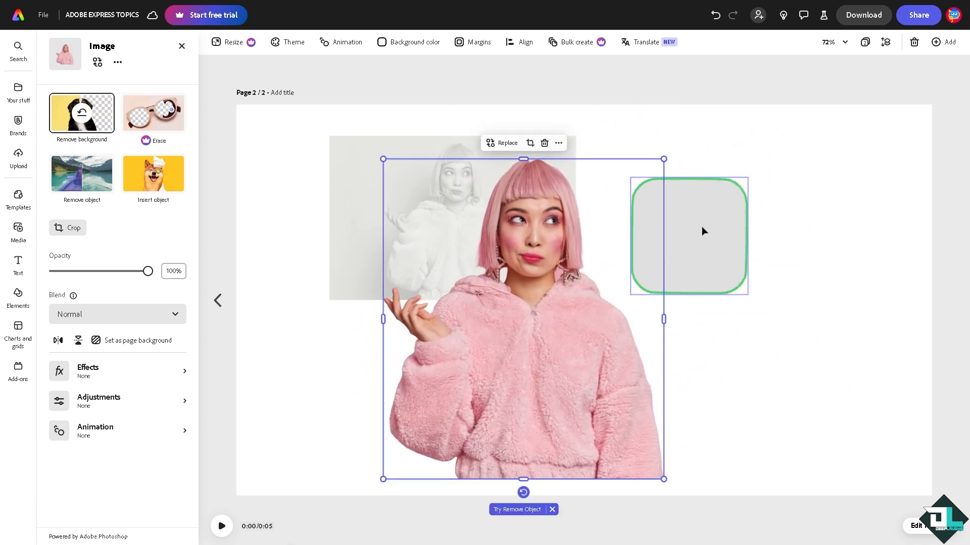
- Move the rounded rectangle toward the upper right and shift the cutout further right
drag(704, 230, 832, 186)
drag(565, 298, 631, 263)
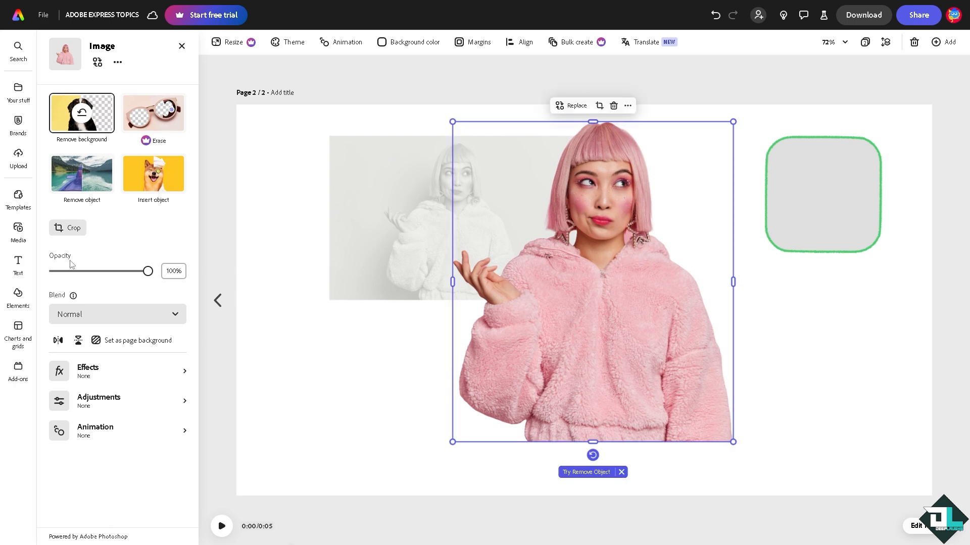
- Open the cutout's Adjustments and raise the Shadows slider
click(136, 405)
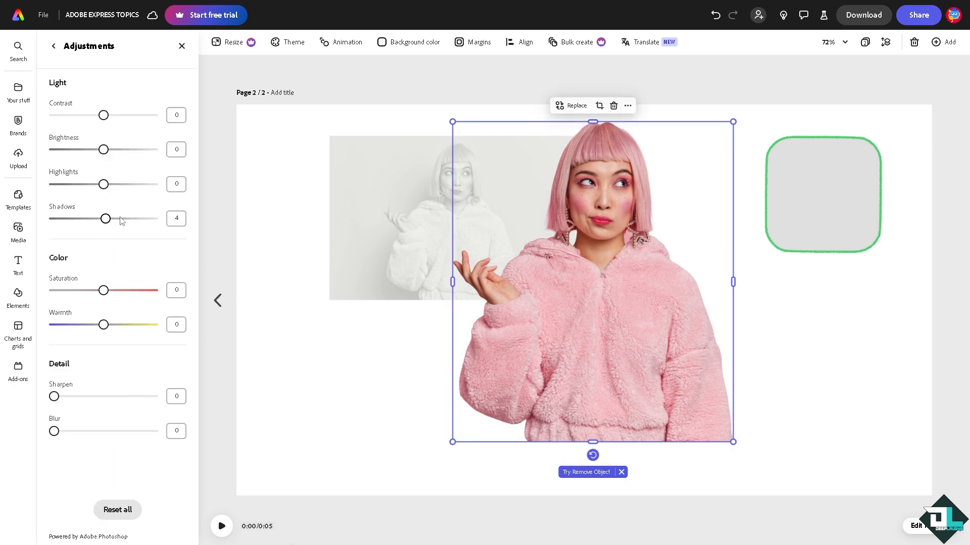
drag(119, 219, 167, 228)
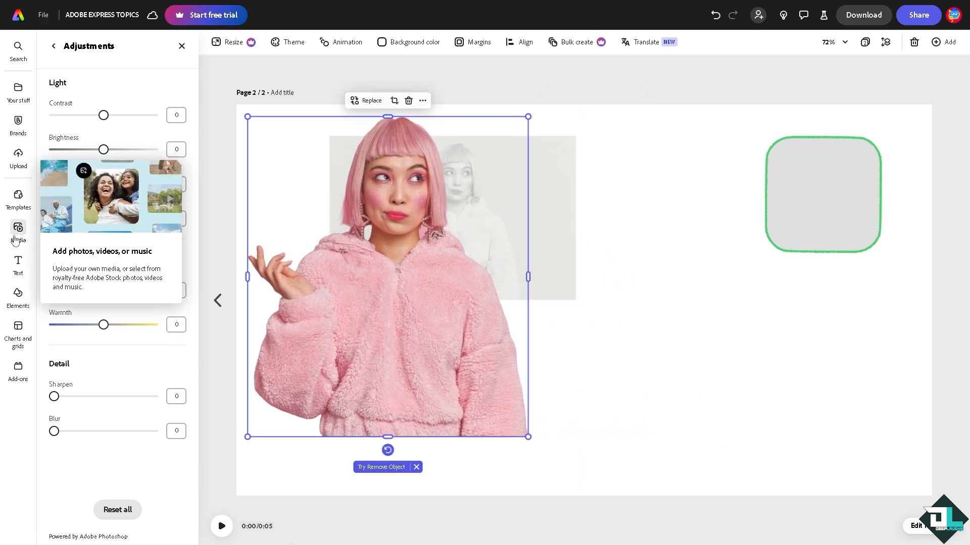
- Add the Beauty and fashion stock photo of a woman in a brown coat and remove its background
click(31, 237)
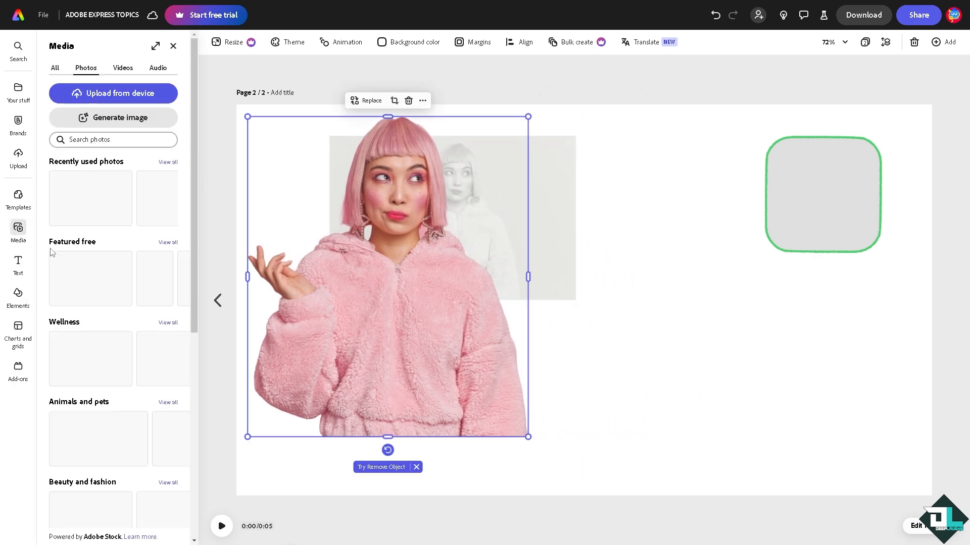
scroll(169, 365, down, 3)
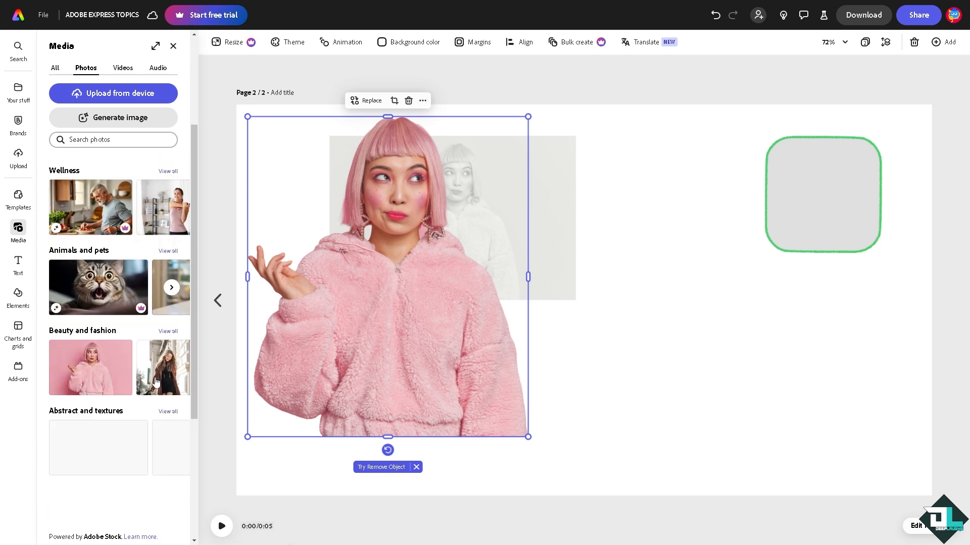
click(167, 360)
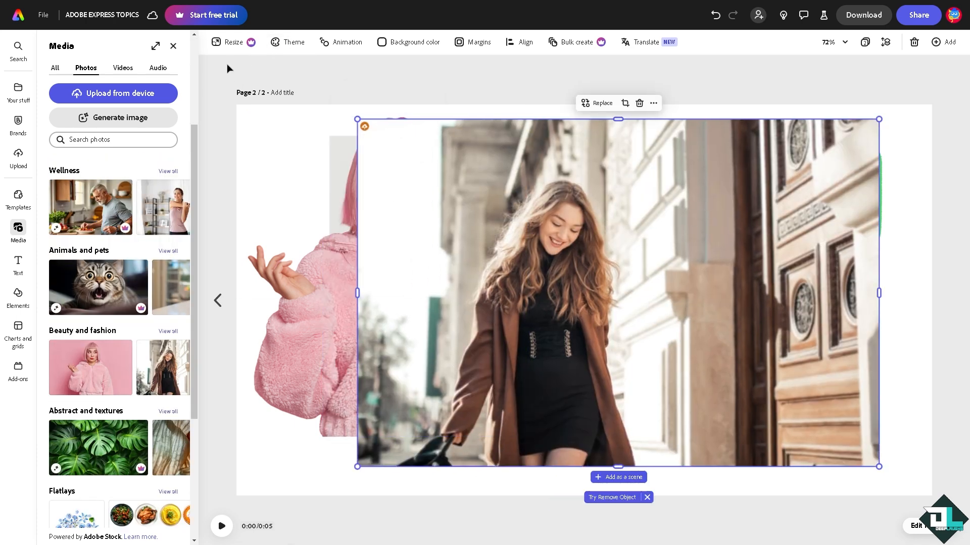
click(173, 46)
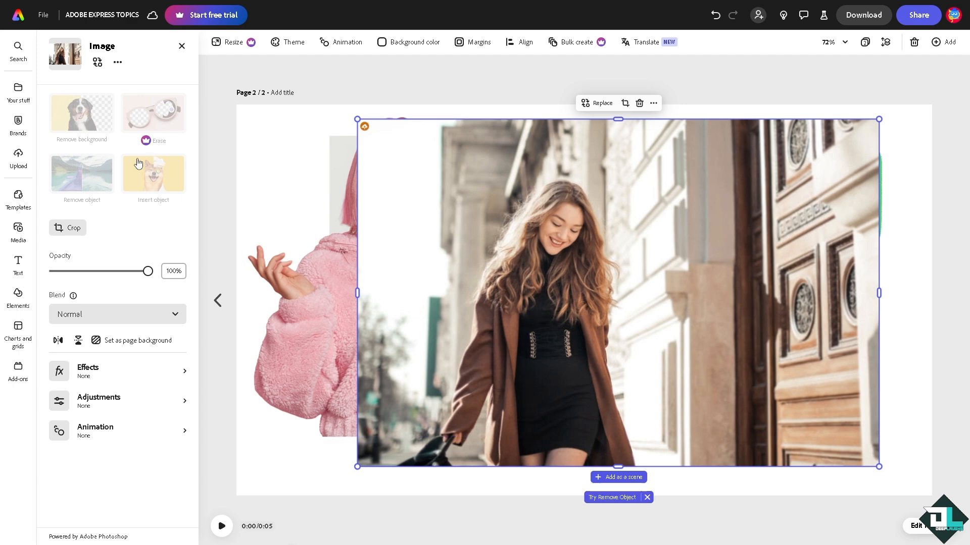
click(93, 125)
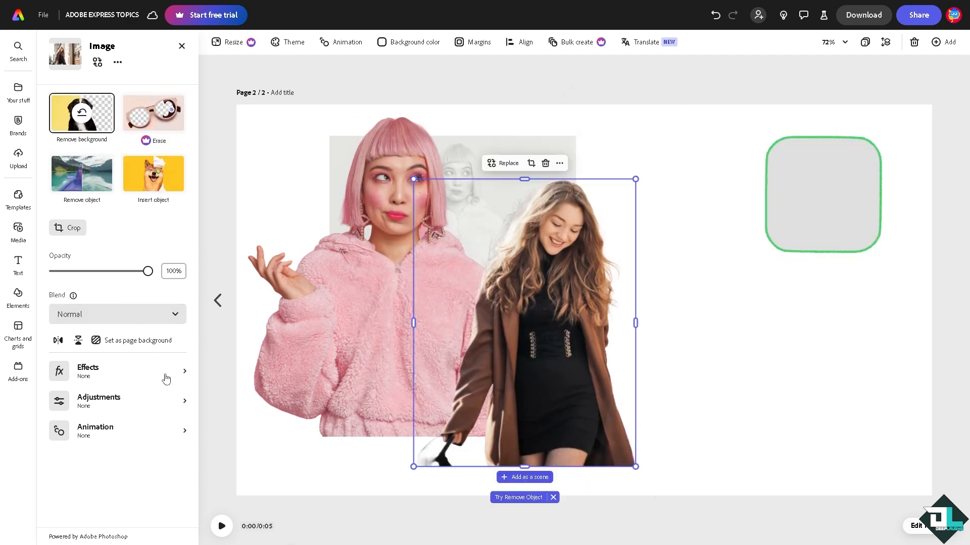
- Set the new cutout's Shadows adjustment to 100 and move it up and right beside the pink-haired woman
click(161, 406)
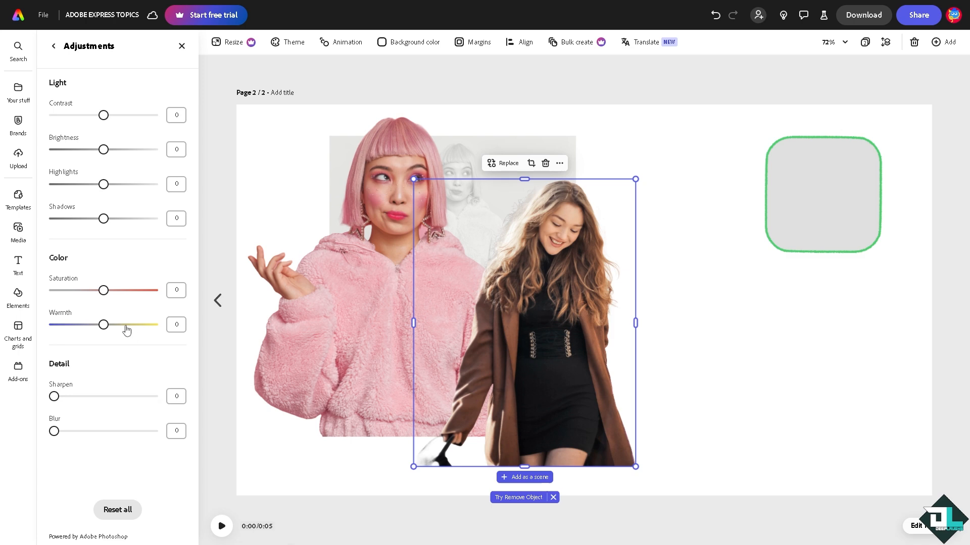
drag(110, 218, 160, 228)
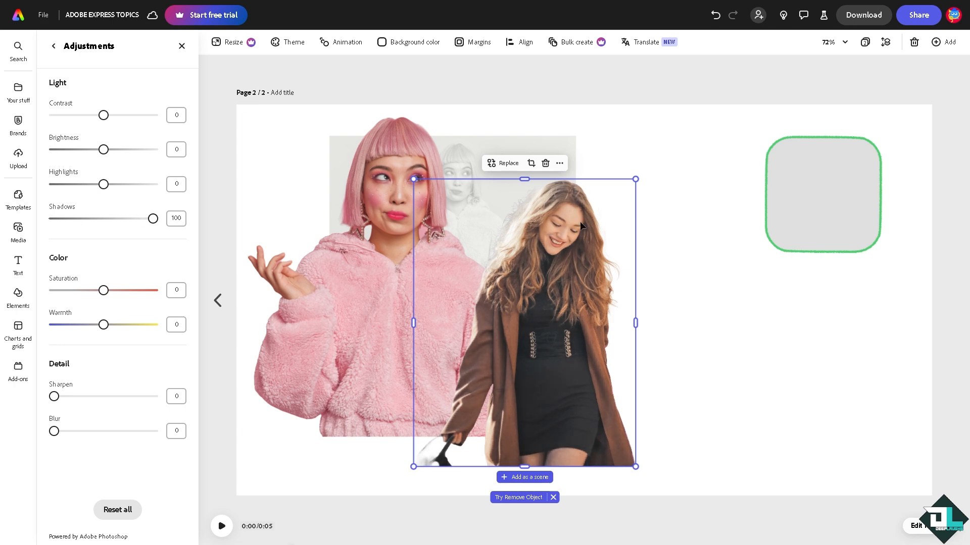
drag(568, 234, 690, 193)
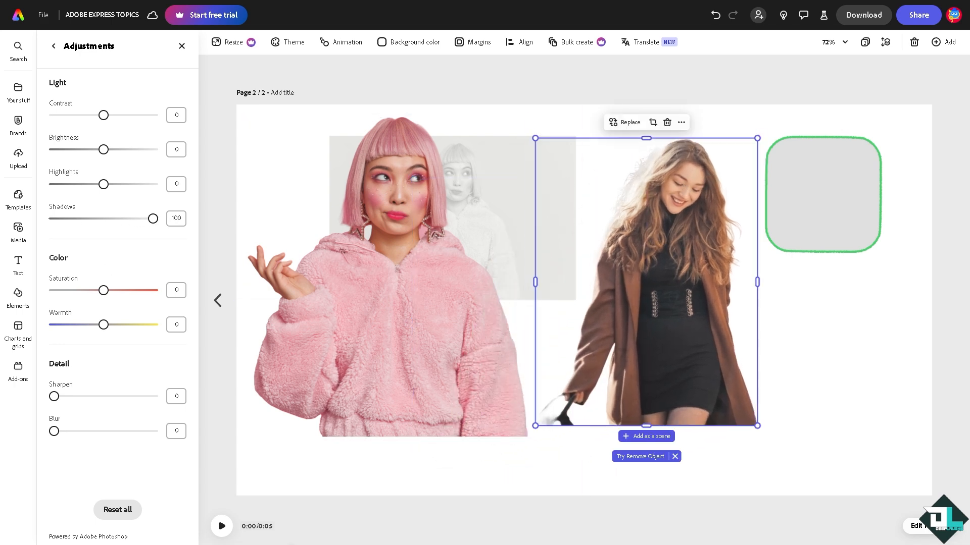